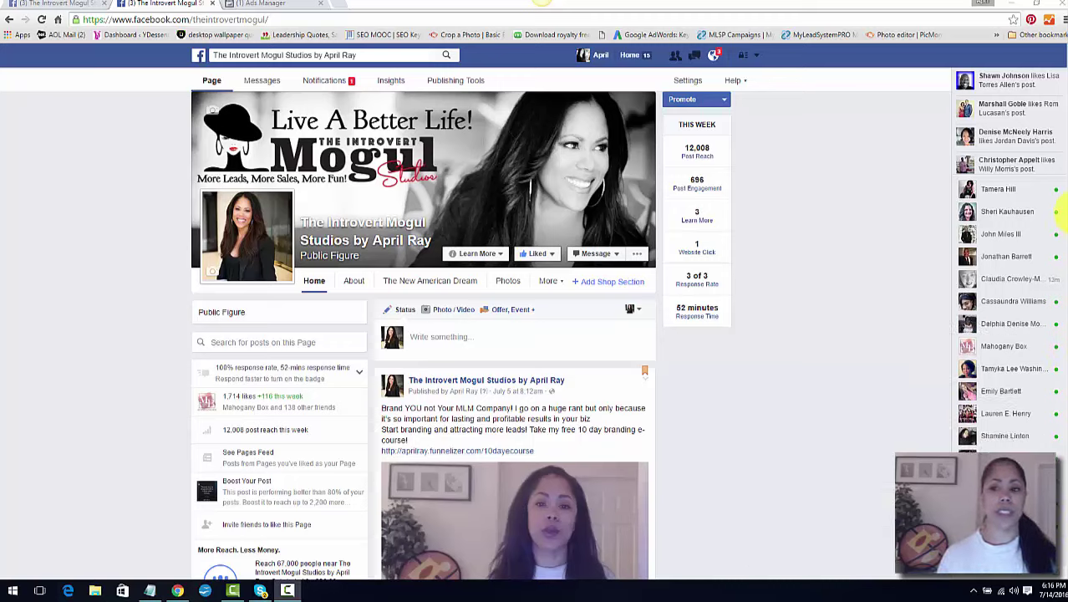
# - From the account menu, start a new ad to load the Ad Set audience settings
pyautogui.scroll(-3, 1052, 138)
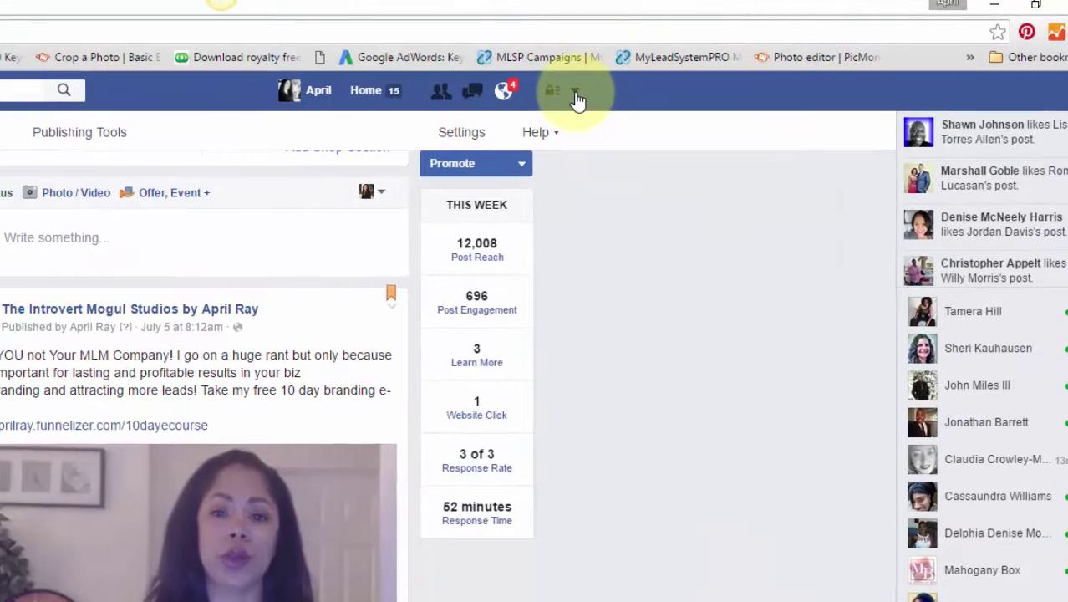
pyautogui.click(575, 93)
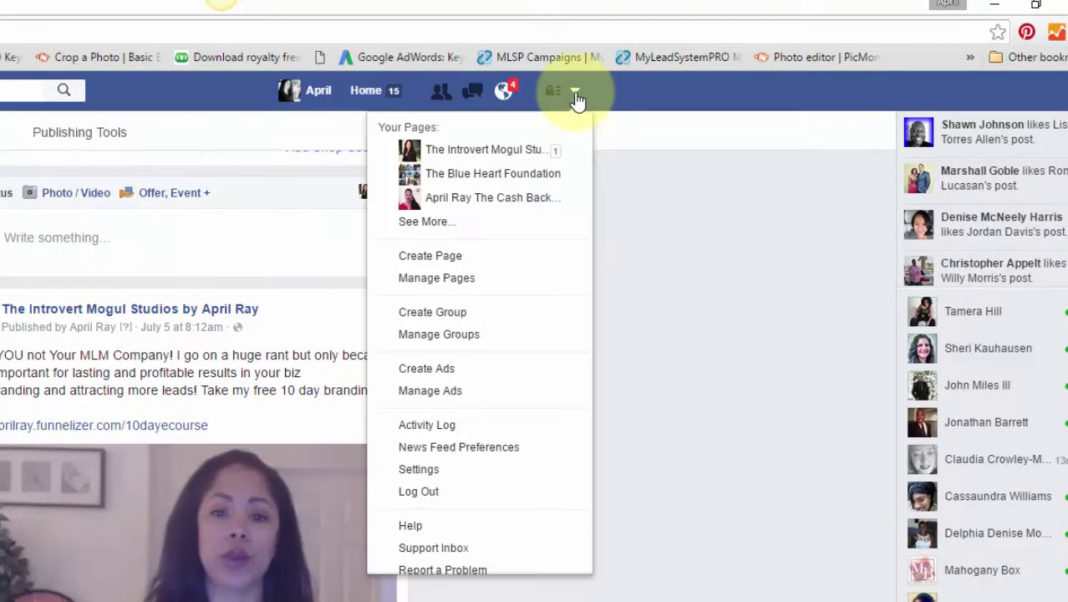
pyautogui.click(443, 369)
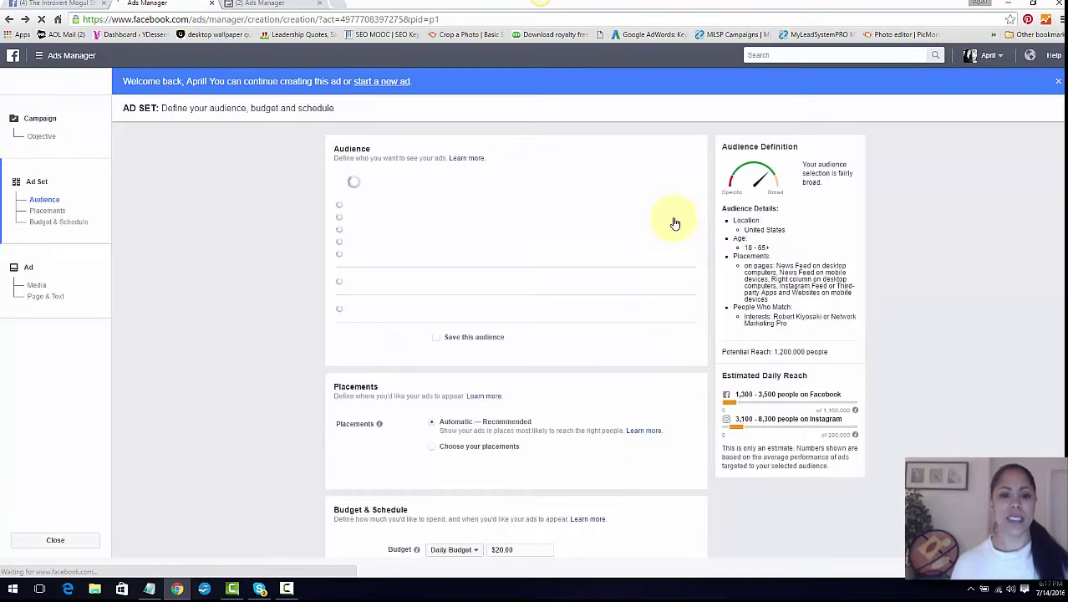
# - Return to the Campaign step, where Get video views is chosen and the name is Video Views
pyautogui.click(37, 125)
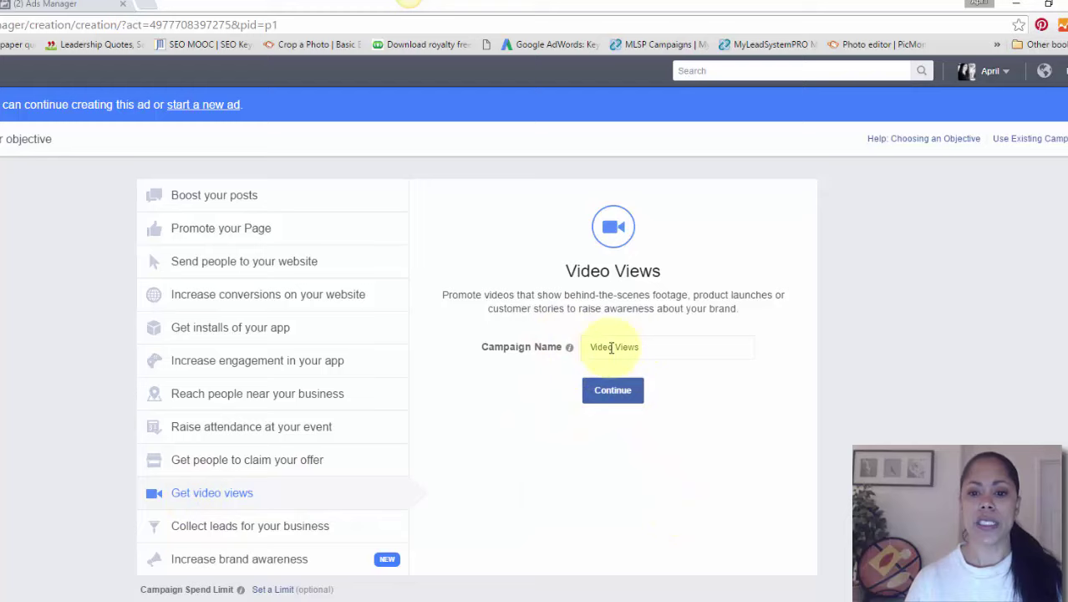
# - Continue from the Video Views campaign to the ad set's Audience section
pyautogui.click(622, 398)
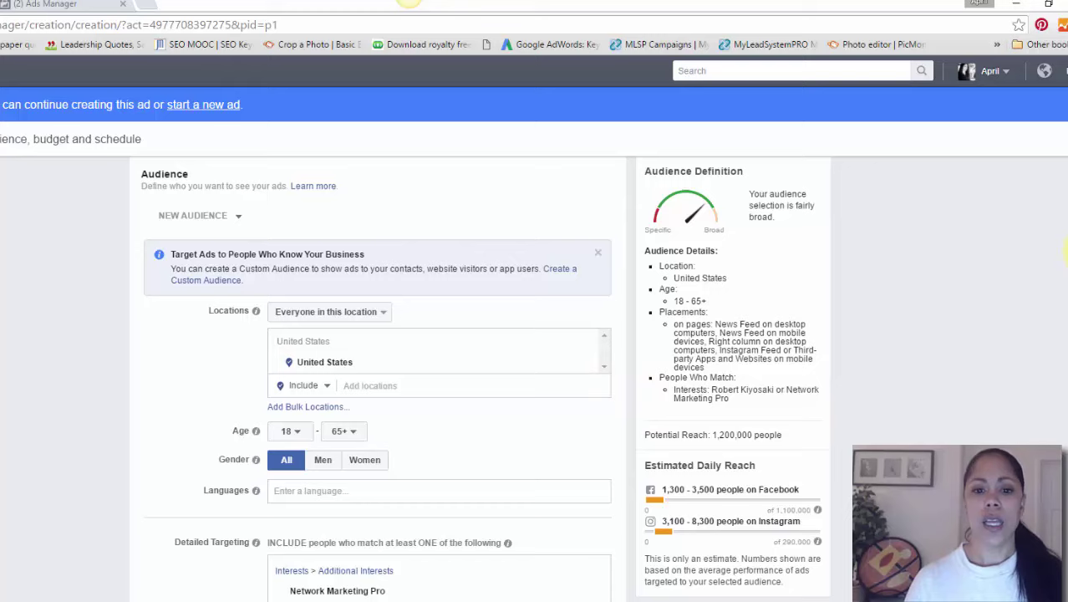
pyautogui.scroll(-1, 834, 298)
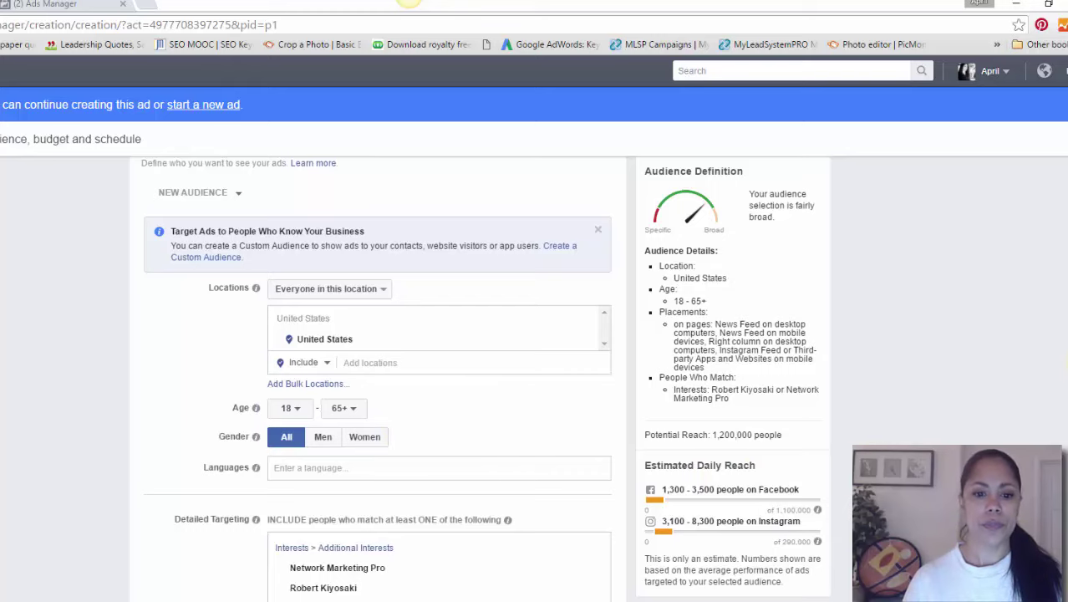
pyautogui.scroll(-1, 489, 537)
pyautogui.click(303, 452)
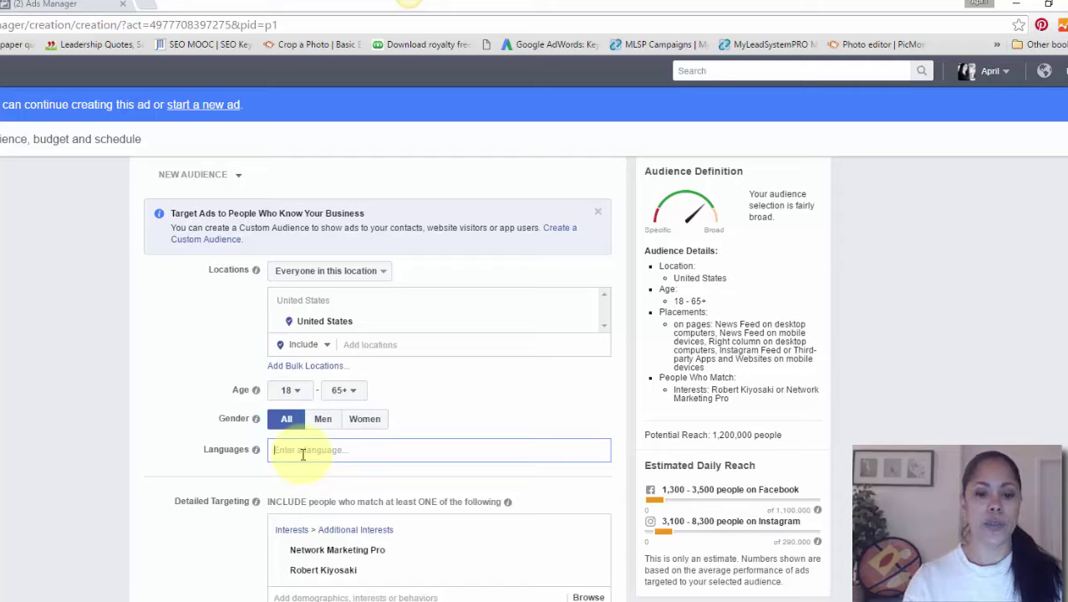
pyautogui.write('e')
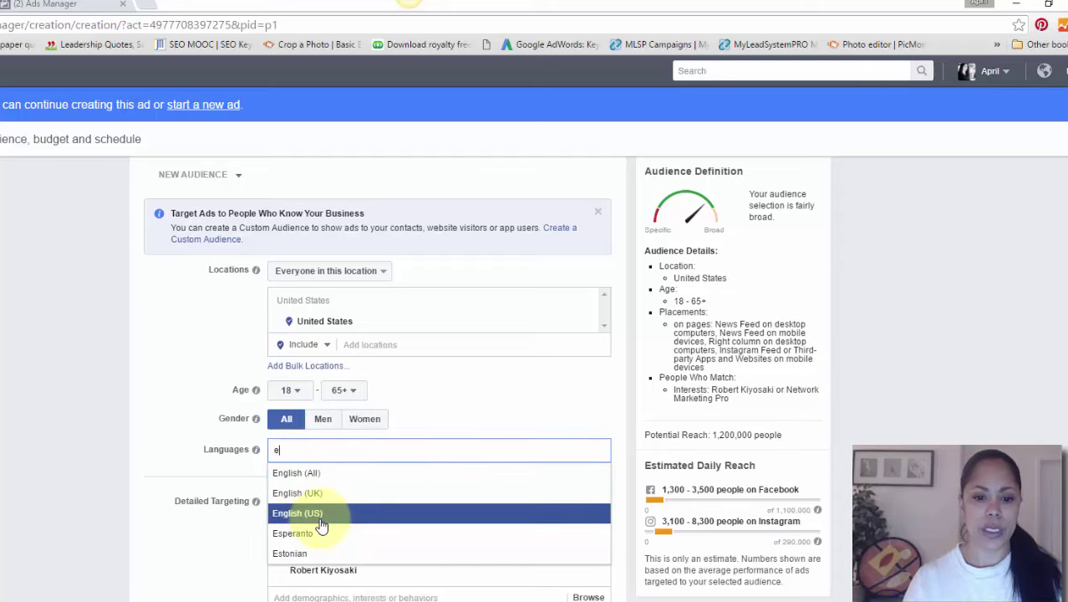
pyautogui.click(169, 525)
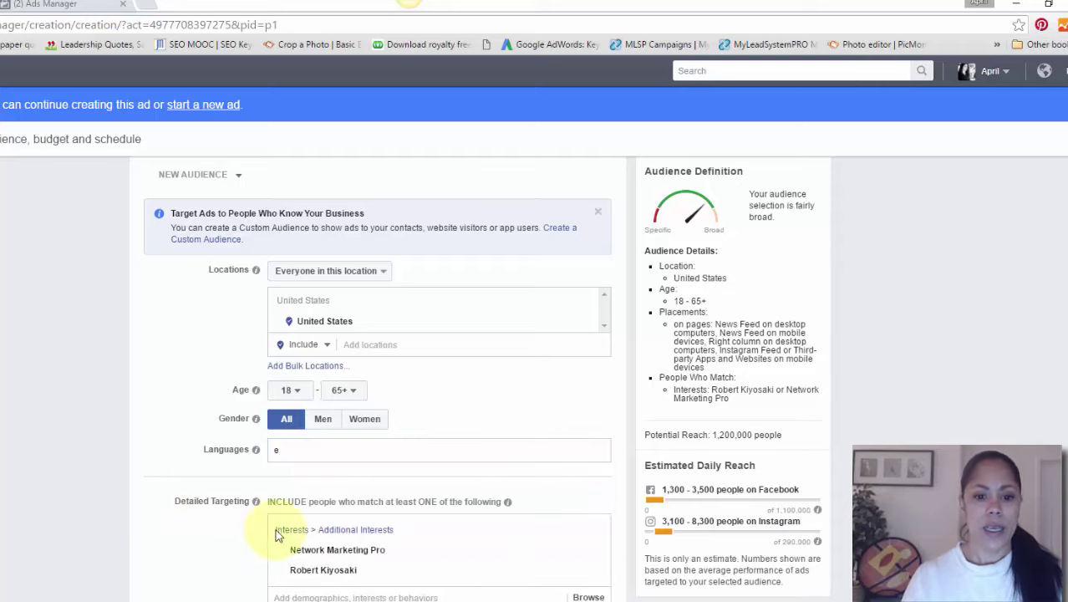
pyautogui.scroll(-1, 425, 563)
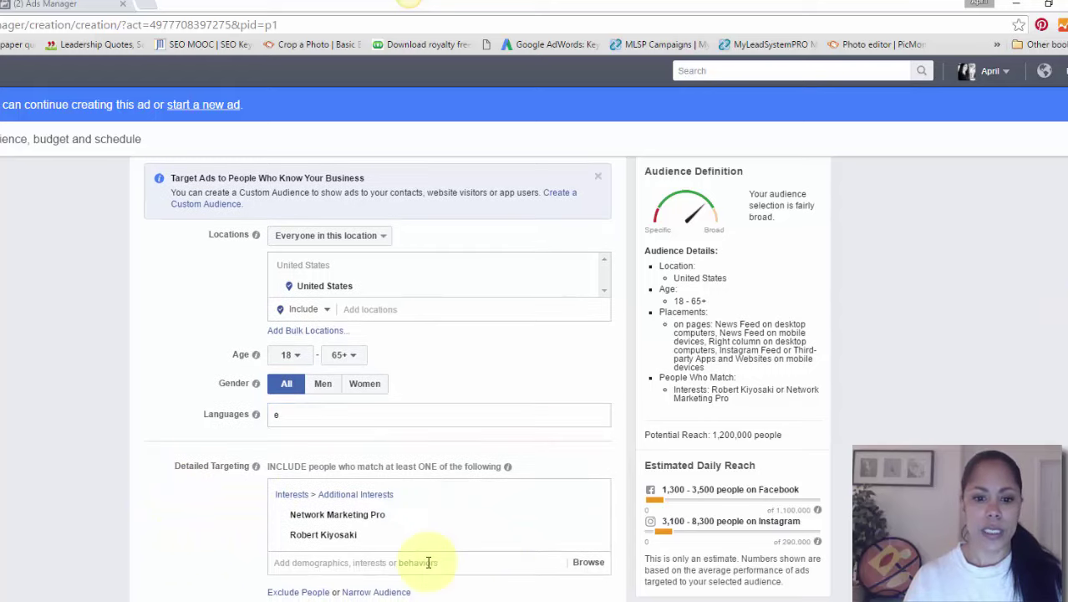
pyautogui.moveTo(595, 535)
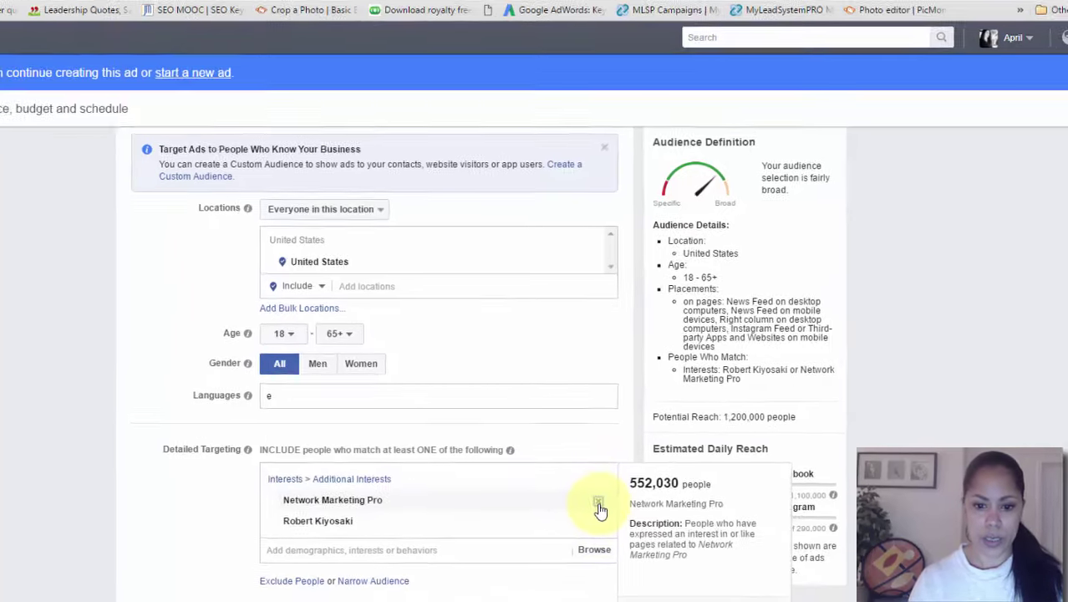
# - Remove the Network Marketing Pro and Robert Kiyosaki interests from Detailed Targeting
pyautogui.click(590, 515)
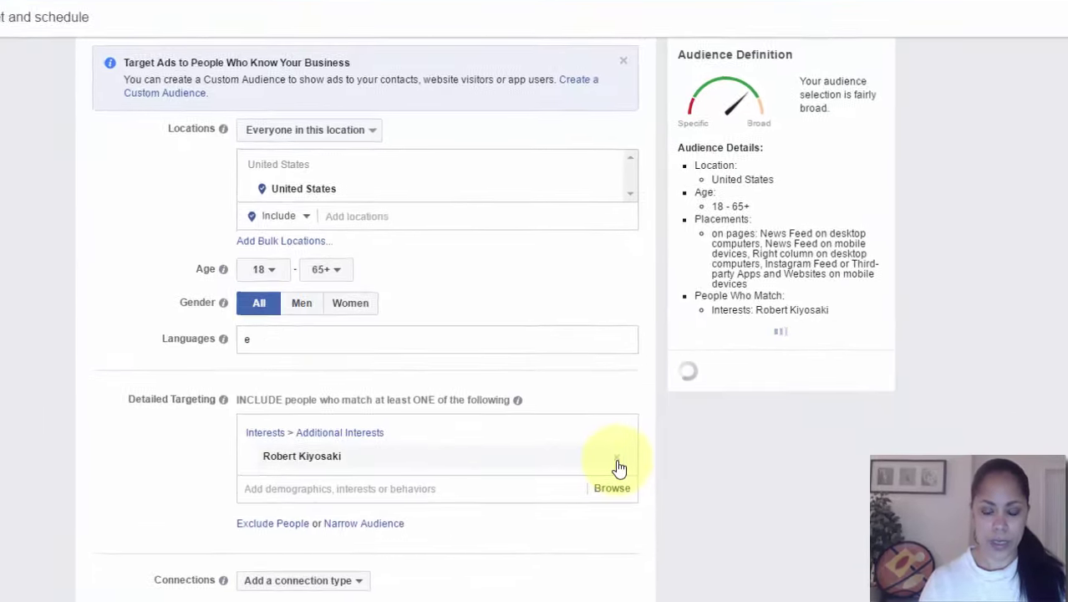
pyautogui.click(629, 430)
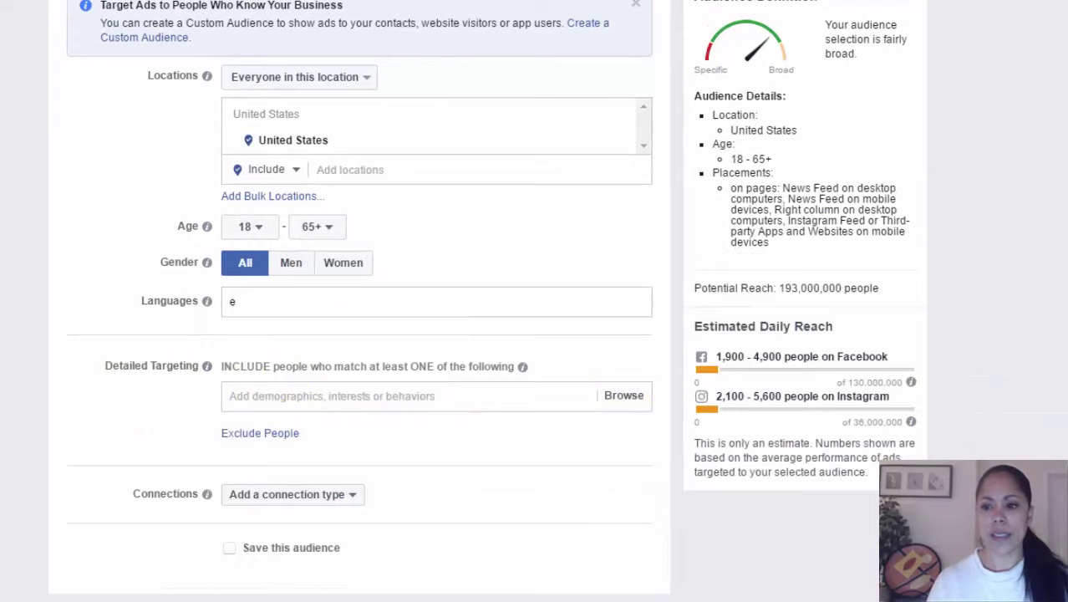
pyautogui.scroll(-2, 360, 301)
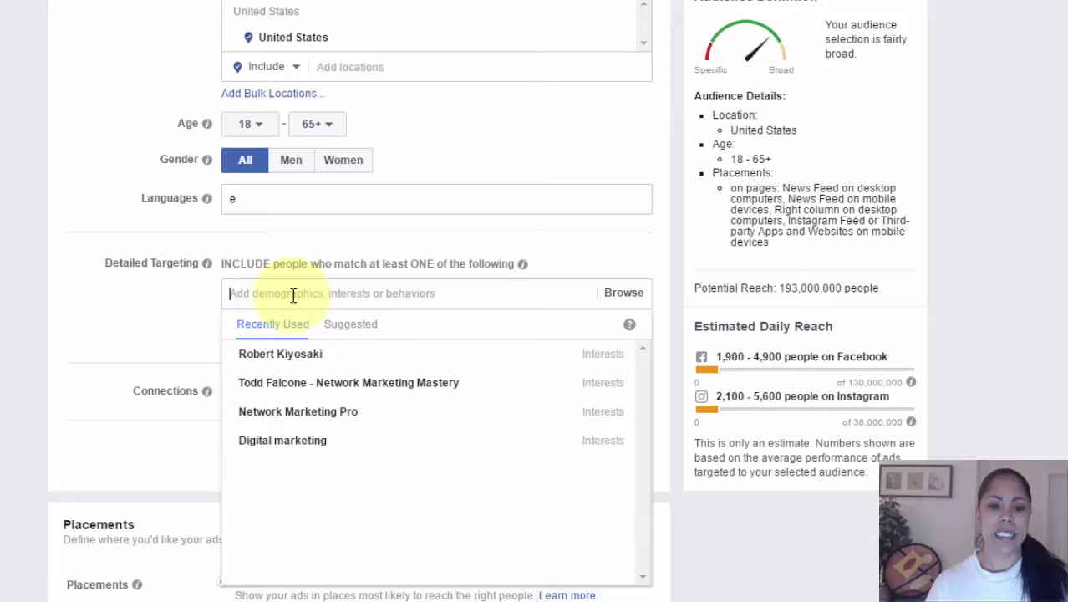
# - Re-add Robert Kiyosaki from Recently Used as the only detailed-targeting interest
pyautogui.moveTo(314, 458)
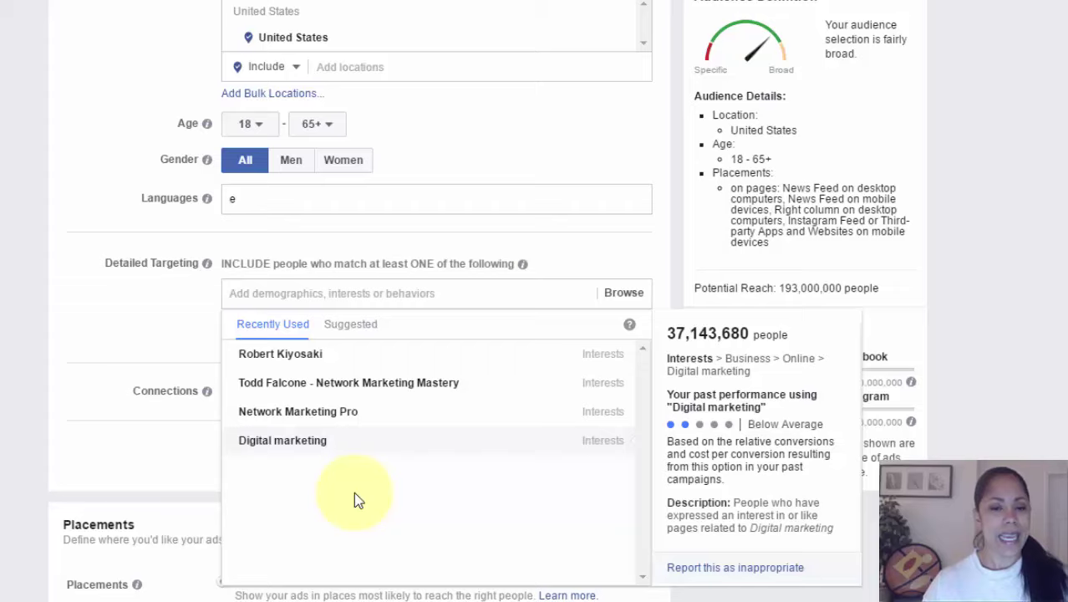
pyautogui.click(255, 358)
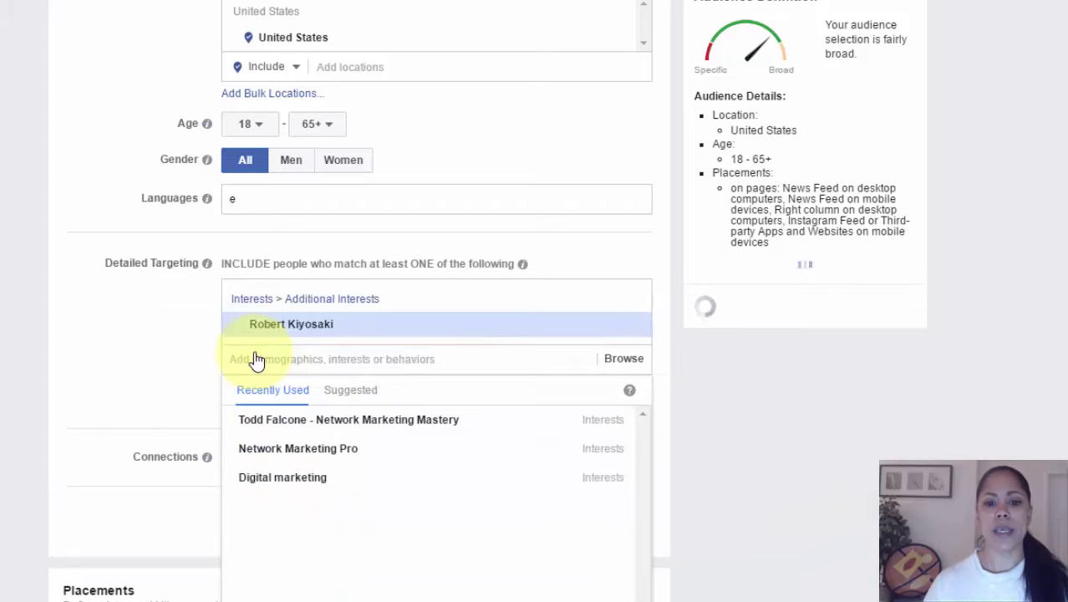
pyautogui.click(165, 358)
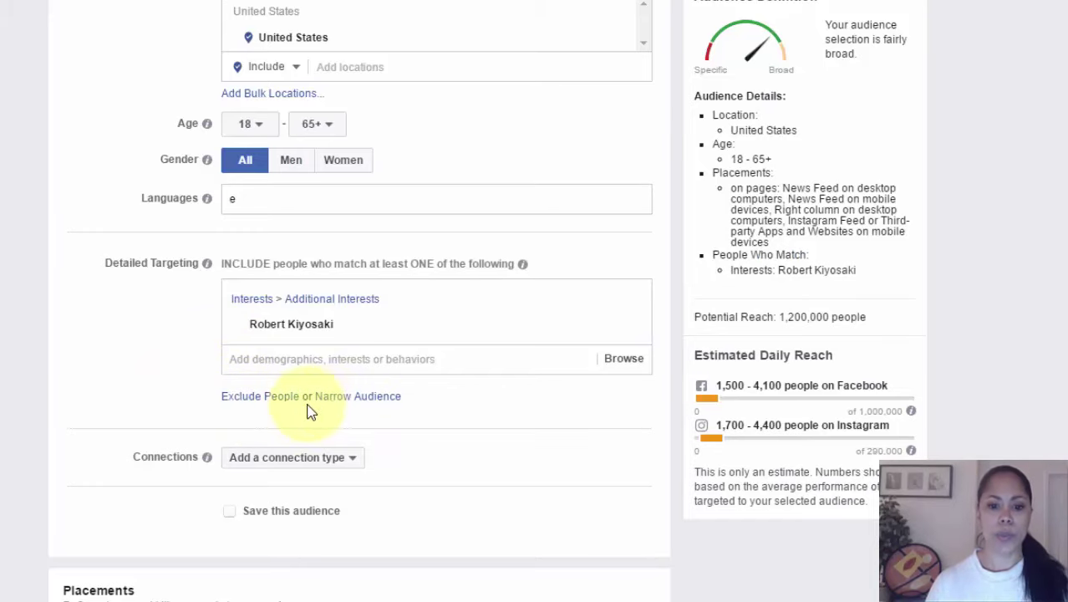
# - Narrow the audience so people must also be interested in Digital marketing
pyautogui.click(378, 404)
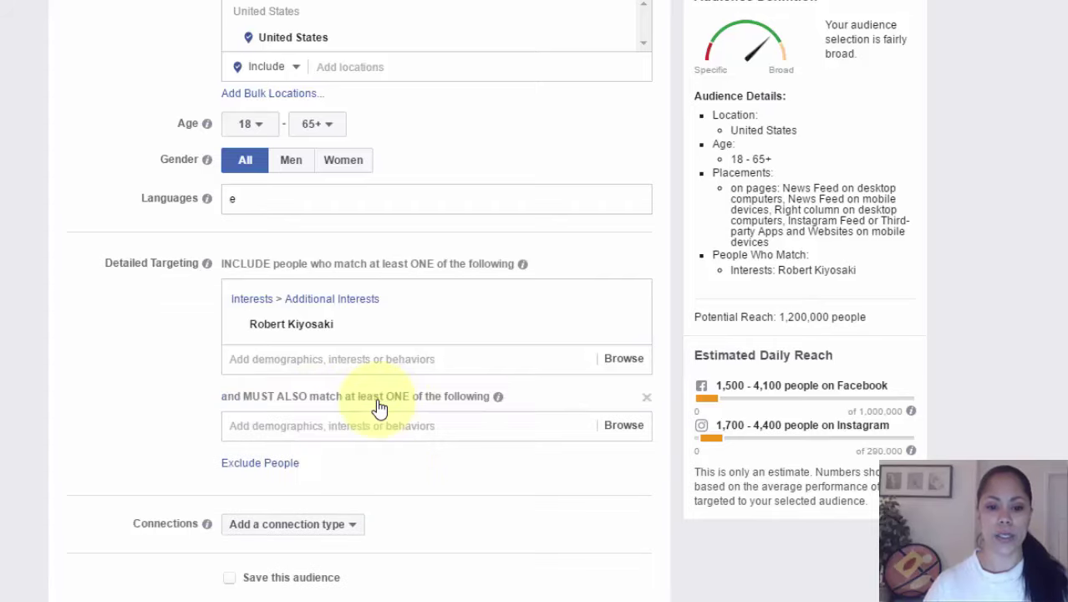
pyautogui.click(291, 422)
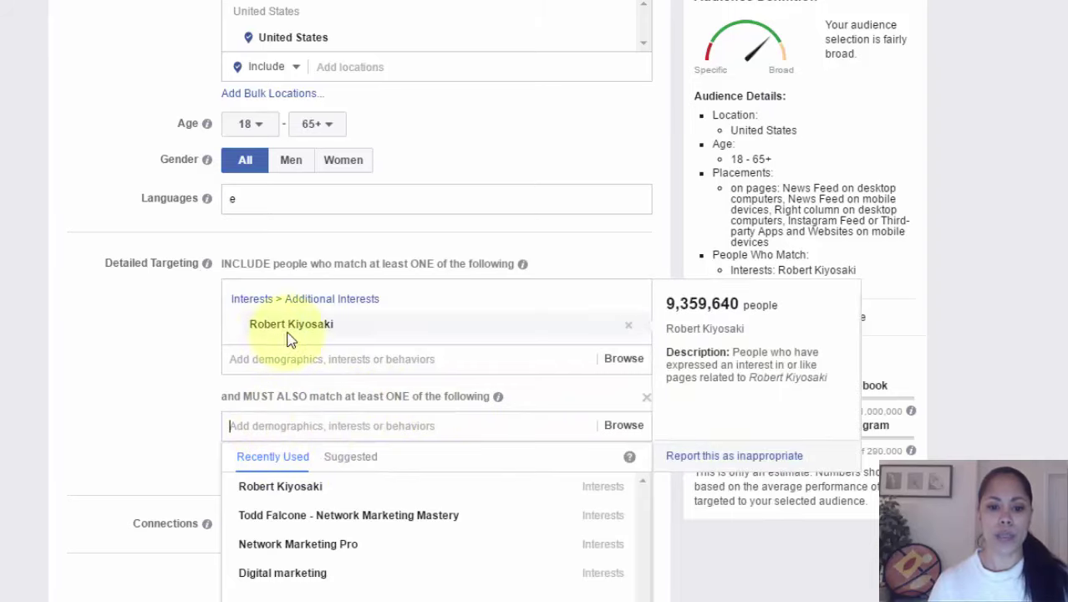
pyautogui.click(293, 580)
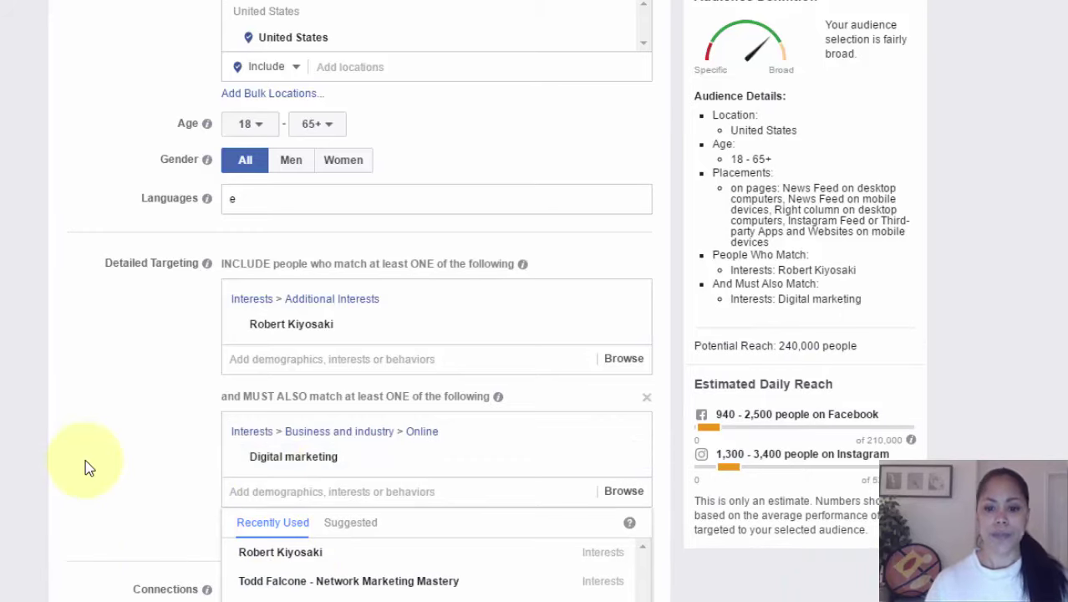
pyautogui.moveTo(300, 468)
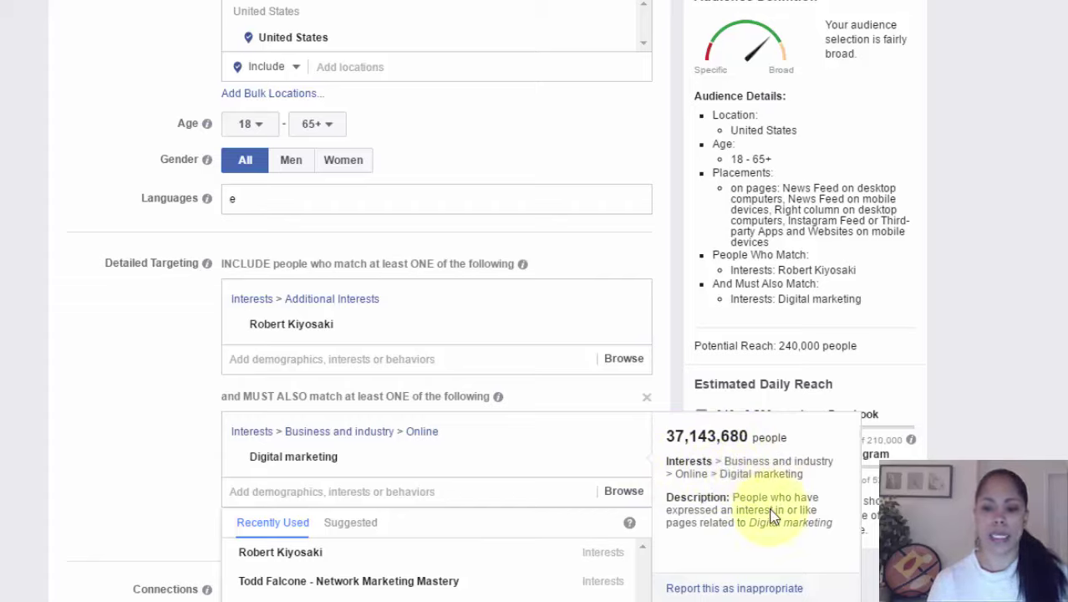
pyautogui.click(142, 440)
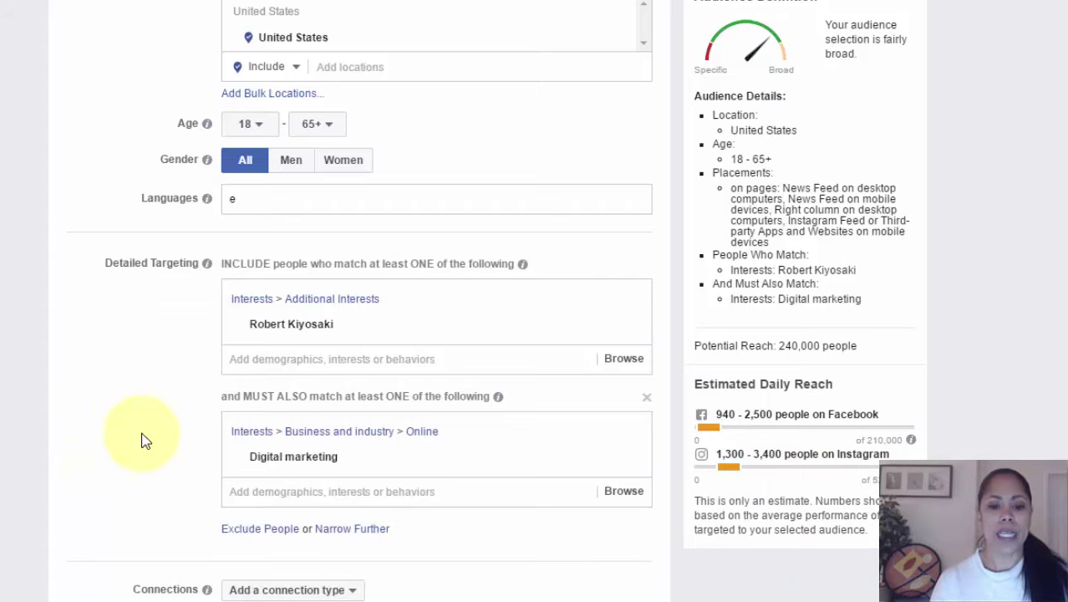
# - Add a third narrowing group requiring Todd Falcone - Network Marketing Mastery
pyautogui.click(357, 529)
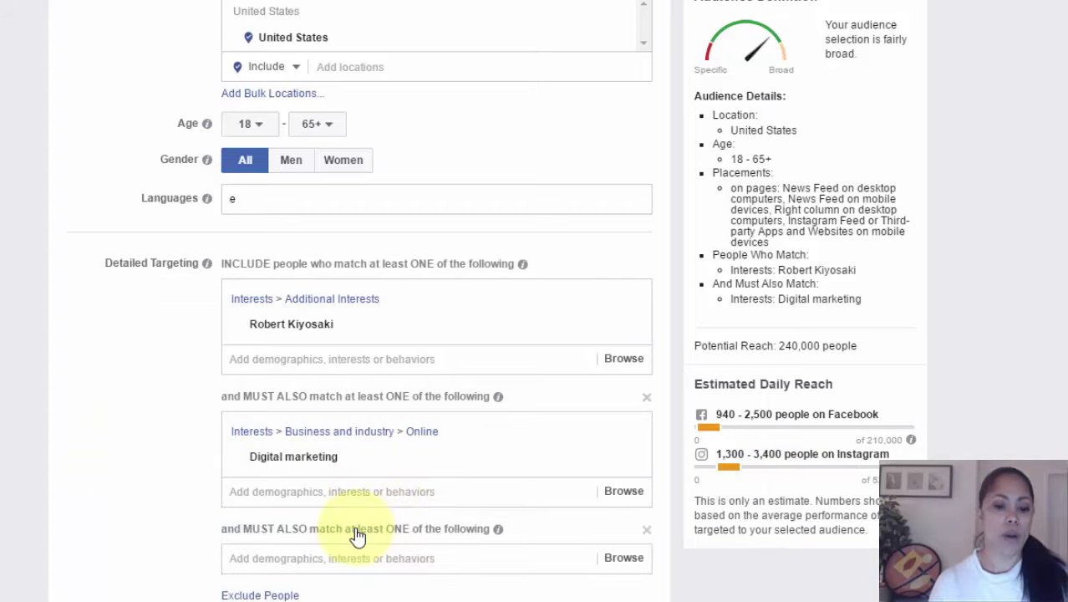
pyautogui.click(279, 562)
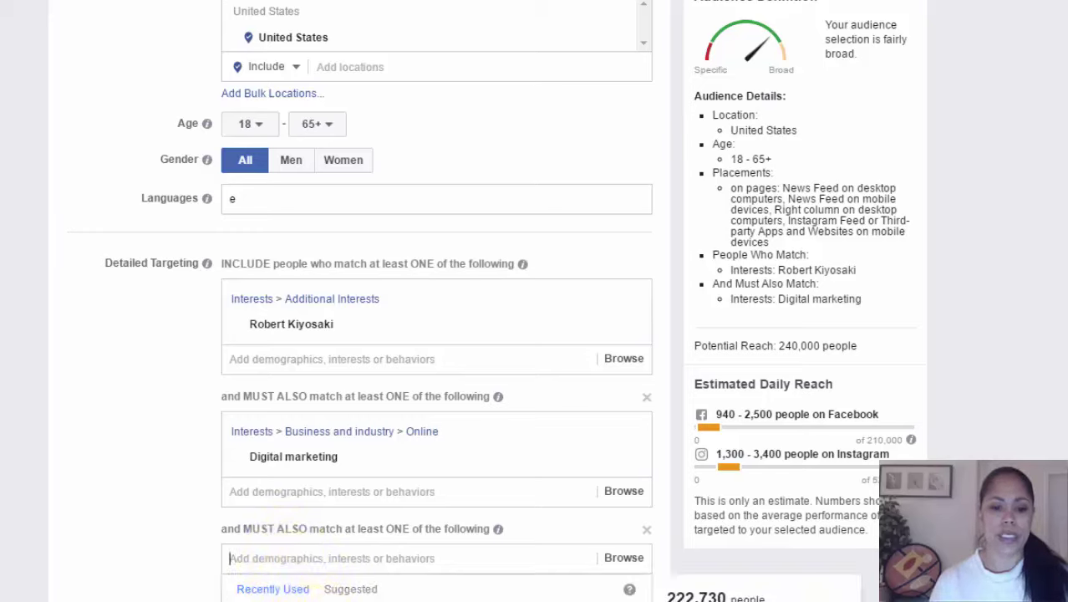
pyautogui.click(351, 598)
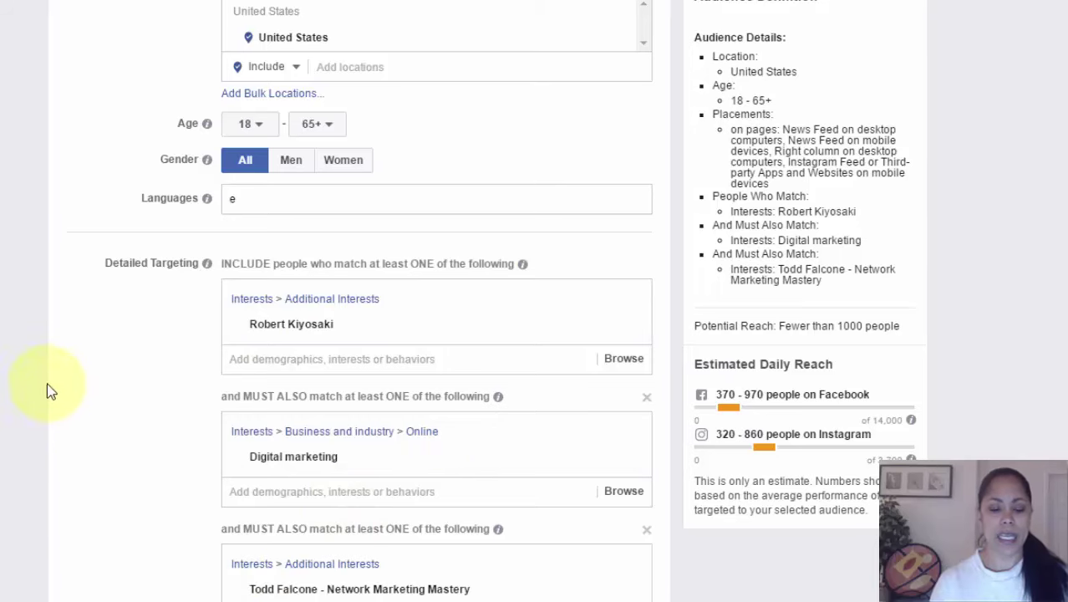
pyautogui.scroll(-3, 351, 230)
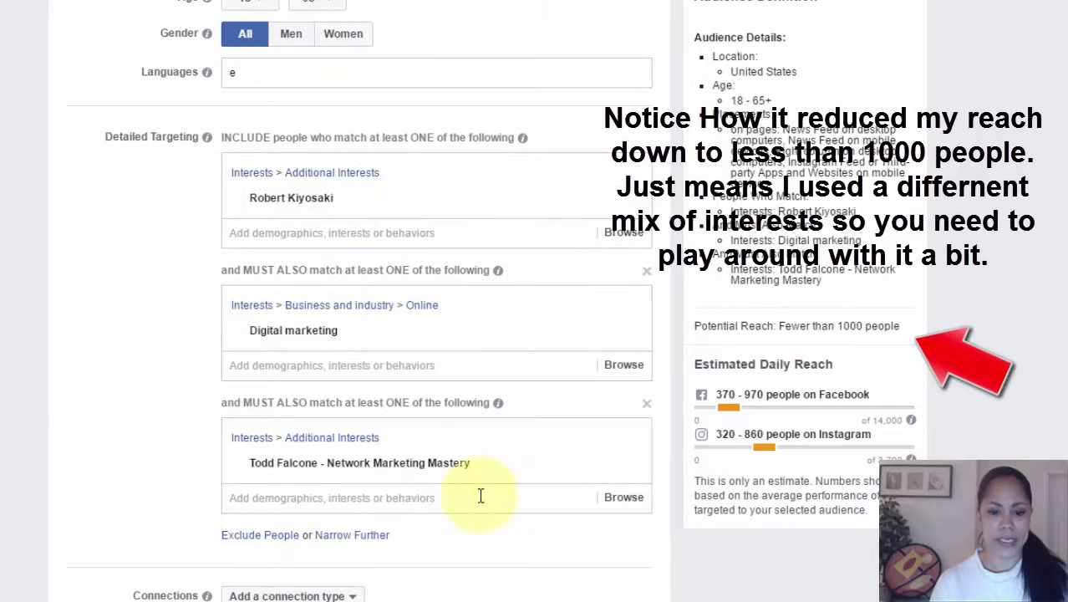
pyautogui.moveTo(365, 450)
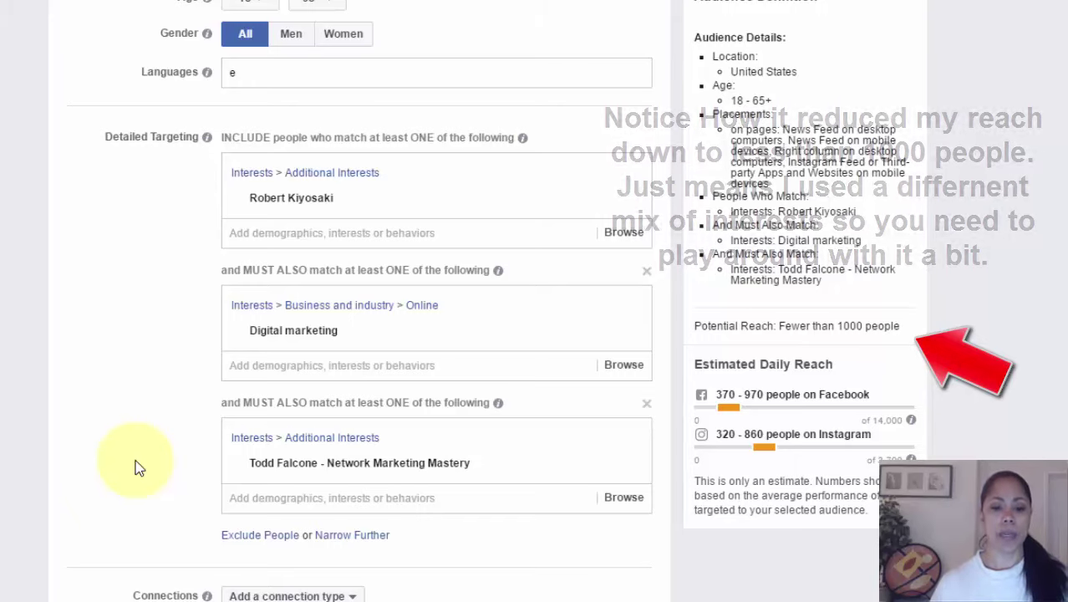
pyautogui.moveTo(391, 468)
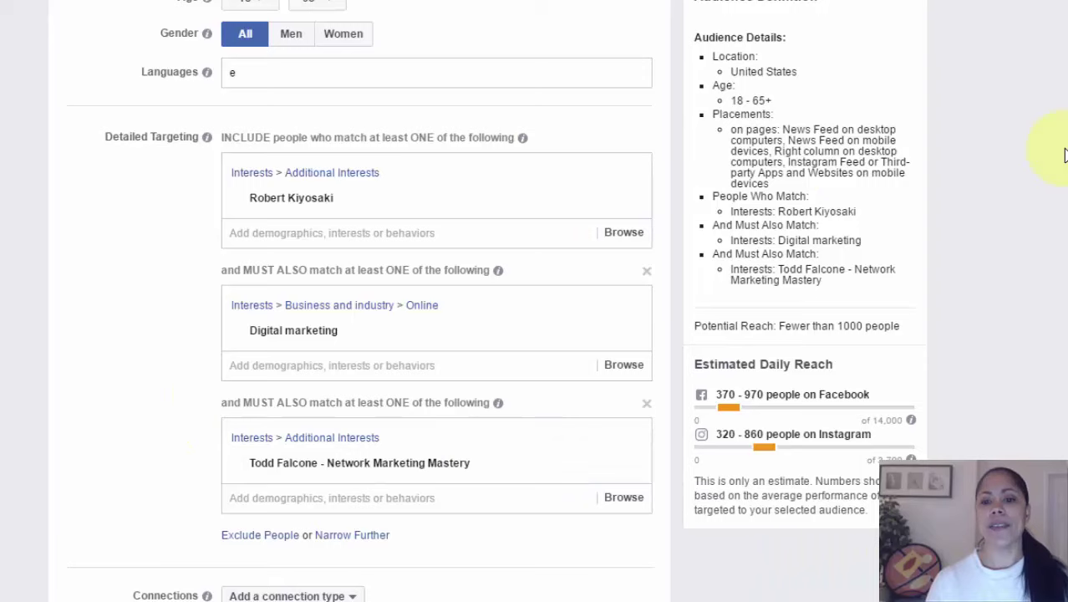
pyautogui.scroll(-1, 360, 301)
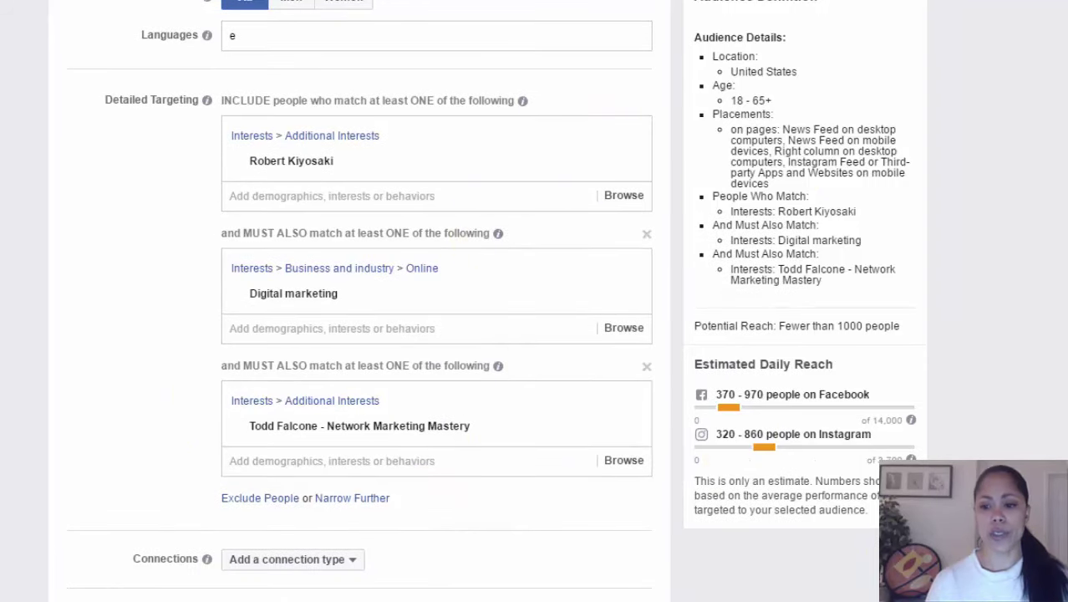
pyautogui.scroll(3, 361, 301)
pyautogui.scroll(-4, 360, 301)
pyautogui.scroll(10, 360, 301)
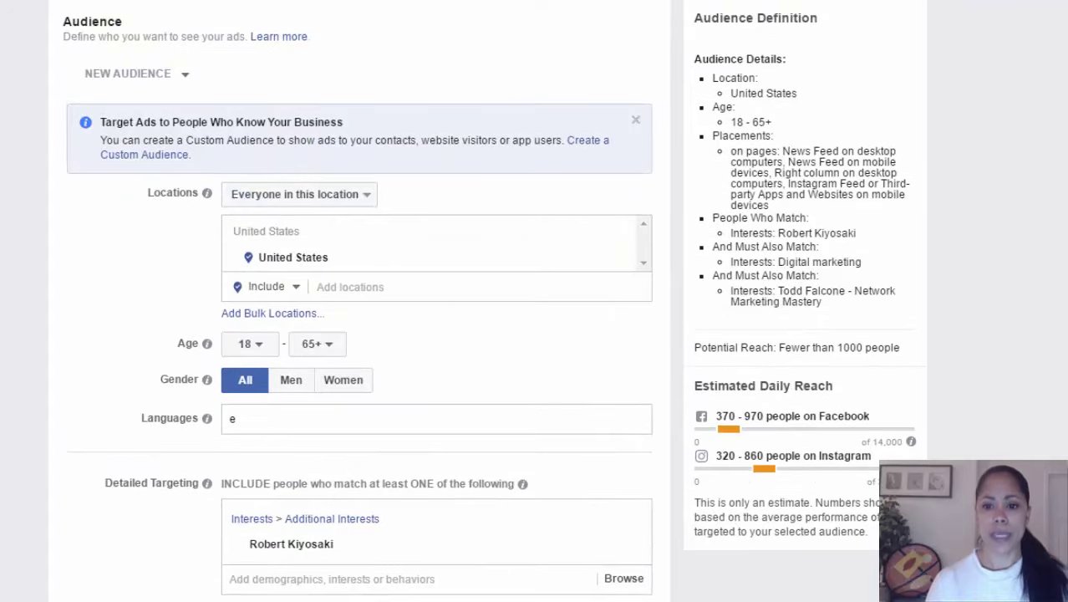
pyautogui.scroll(-12, 360, 301)
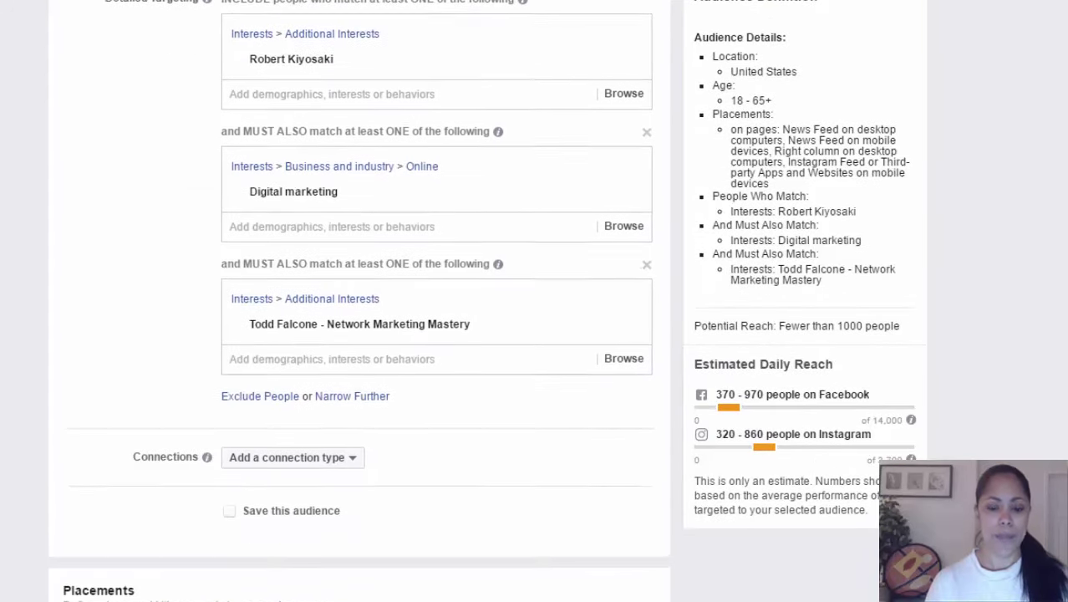
pyautogui.scroll(-3, 360, 301)
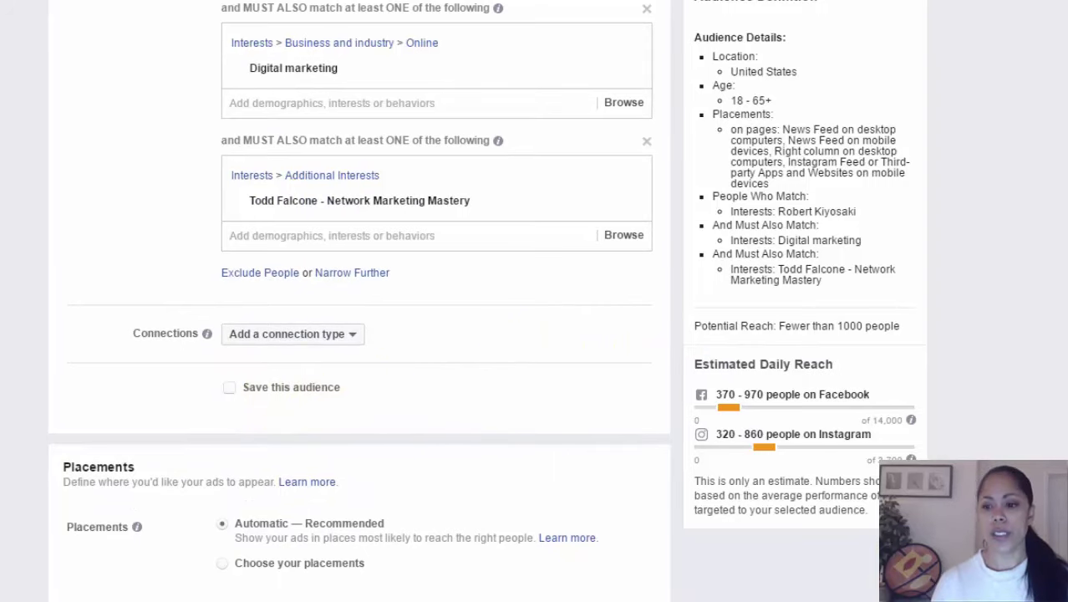
pyautogui.scroll(-2, 360, 301)
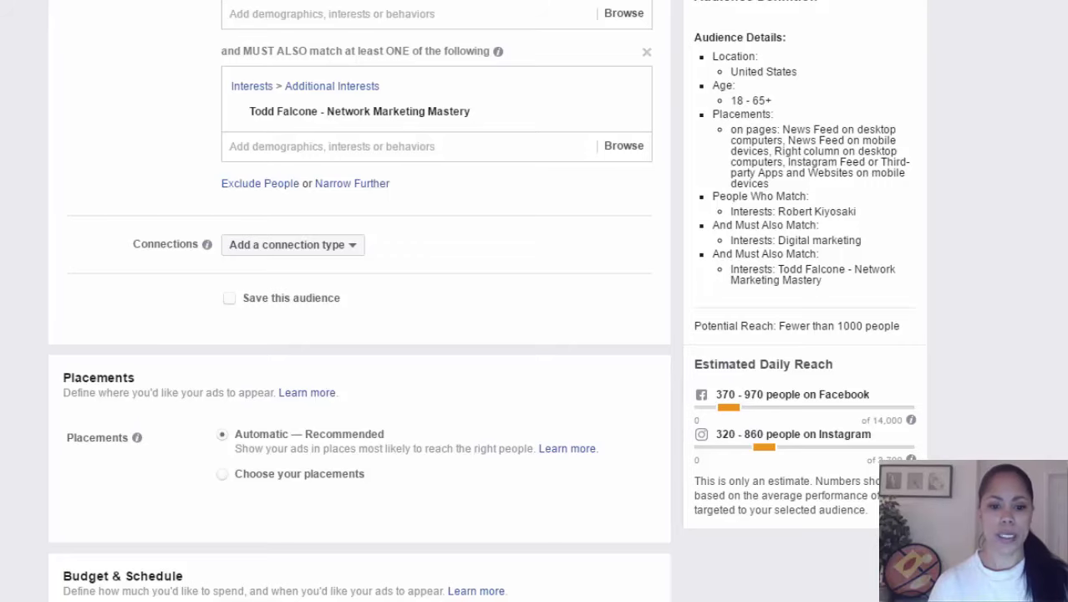
pyautogui.scroll(-3, 429, 347)
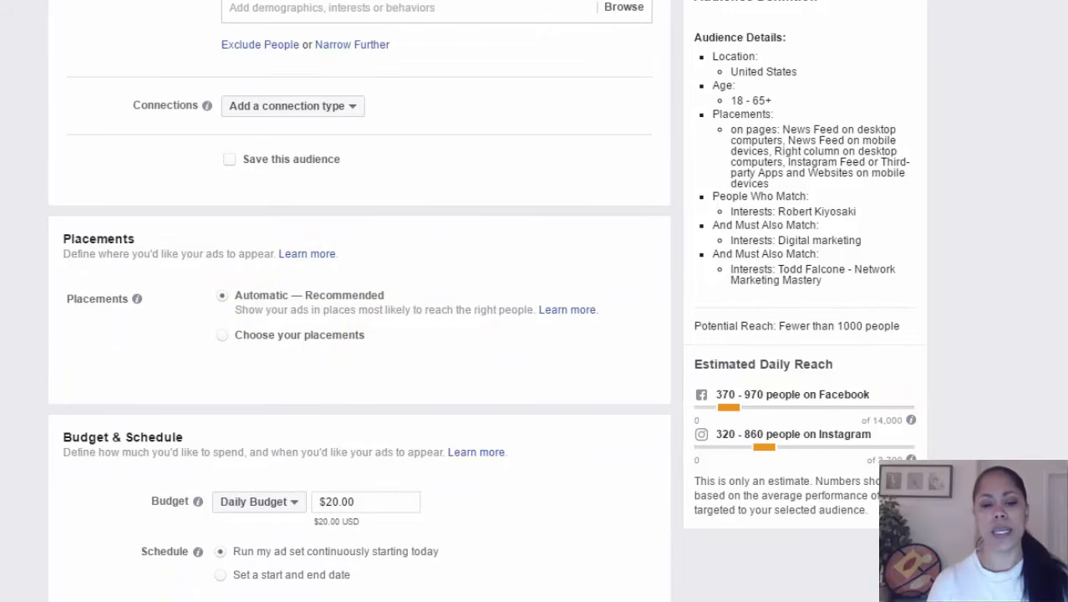
# - Scroll through the ad set's Optimization (Video Views) and bid settings
pyautogui.scroll(-1, 360, 301)
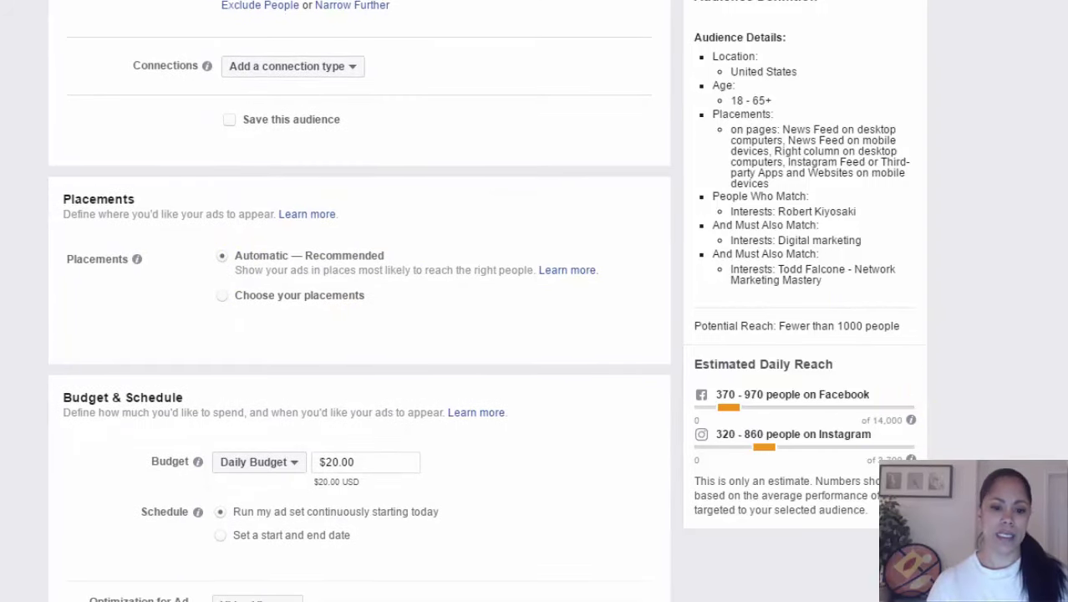
pyautogui.scroll(-1, 359, 301)
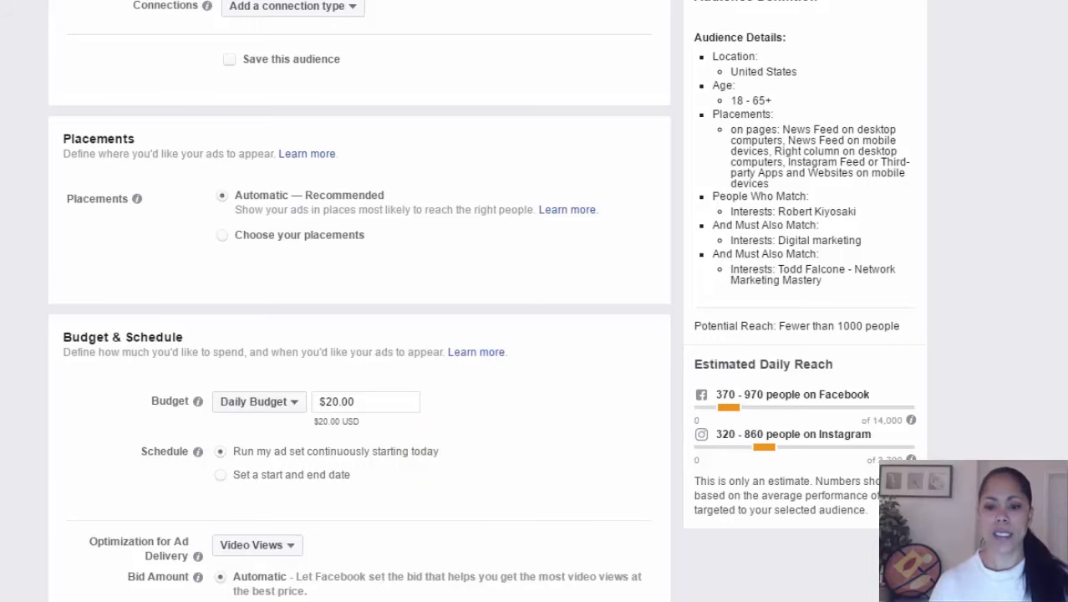
pyautogui.scroll(-3, 341, 263)
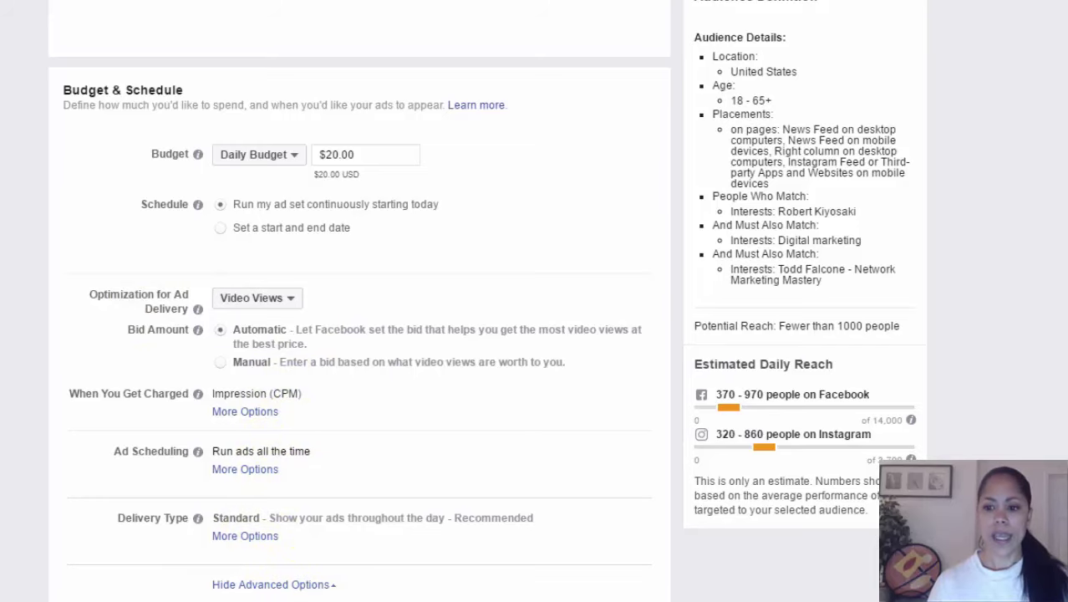
pyautogui.scroll(-1, 360, 307)
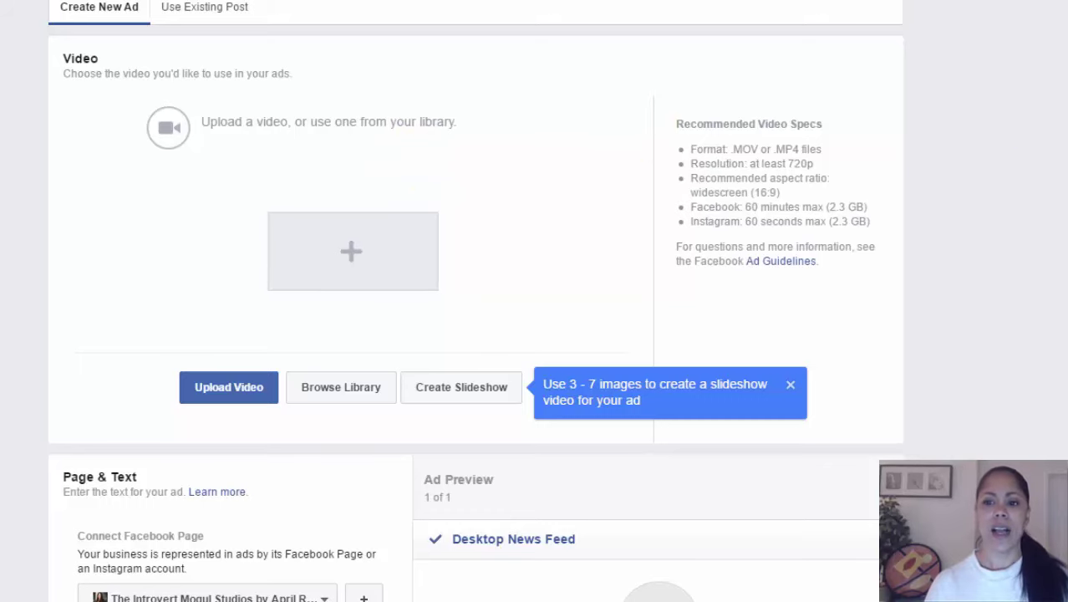
pyautogui.scroll(-2, 535, 301)
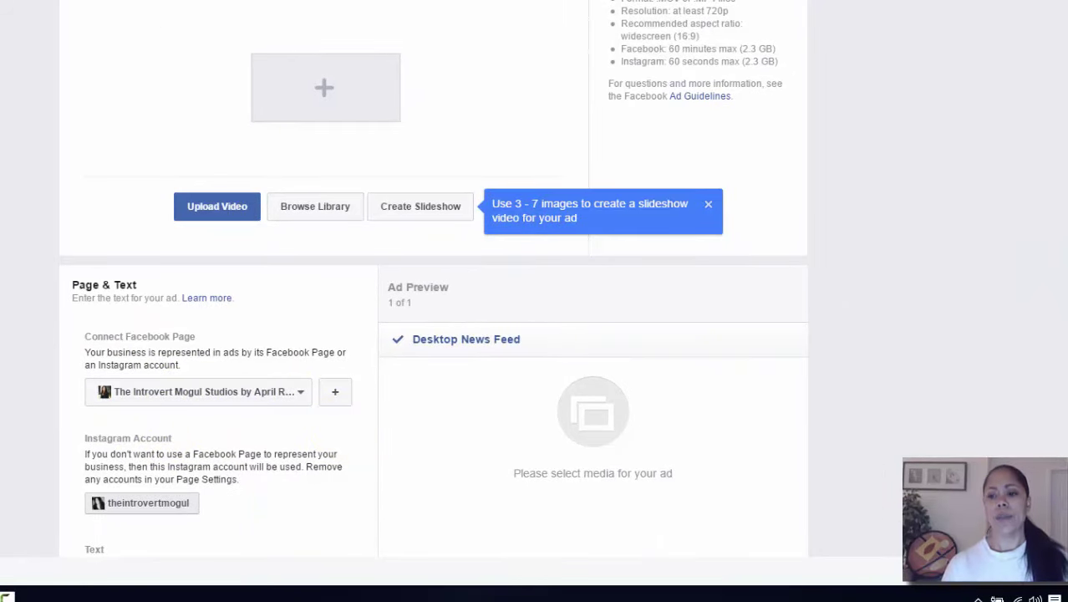
pyautogui.scroll(-1, 859, 251)
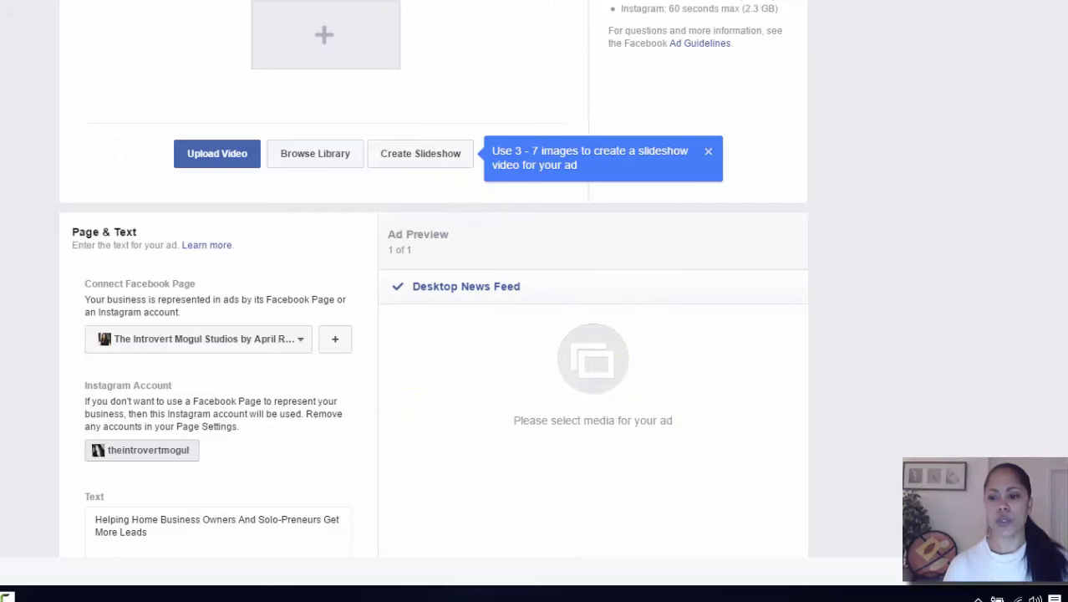
pyautogui.scroll(-4, 433, 276)
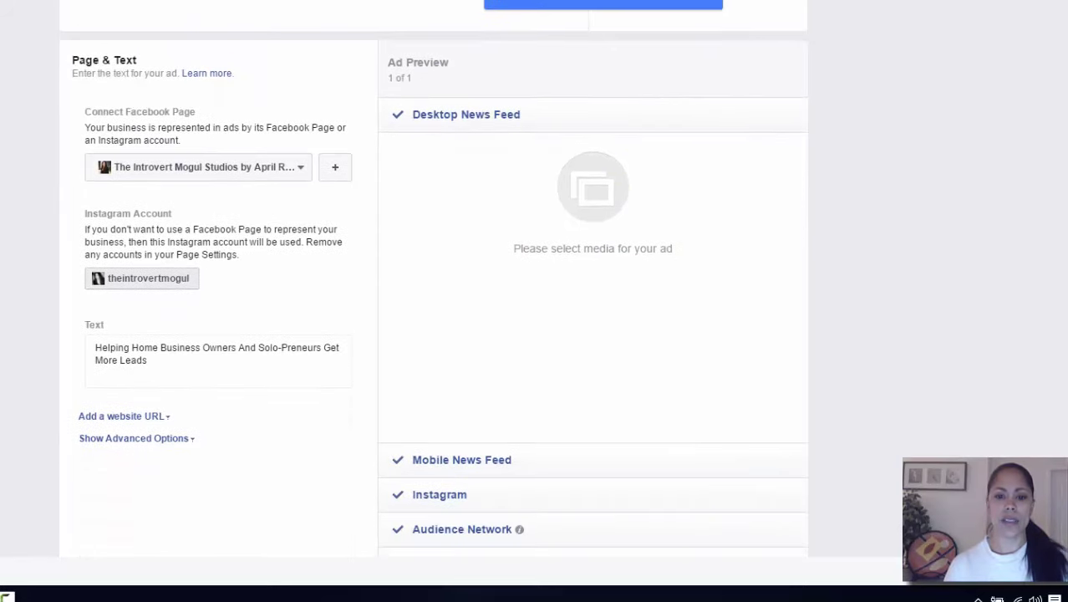
pyautogui.scroll(-2, 433, 276)
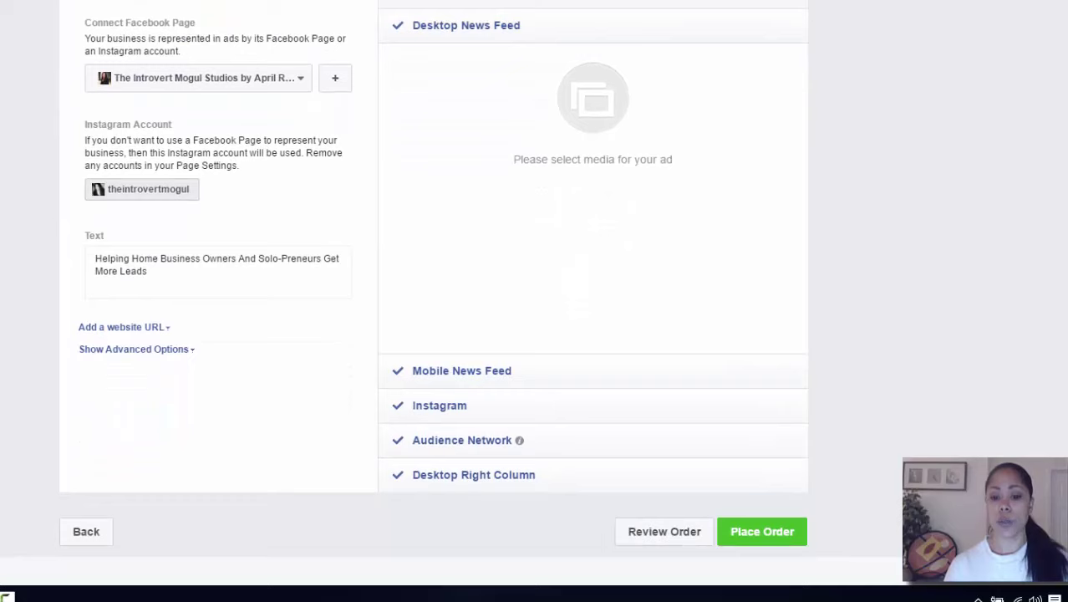
pyautogui.scroll(-1, 433, 281)
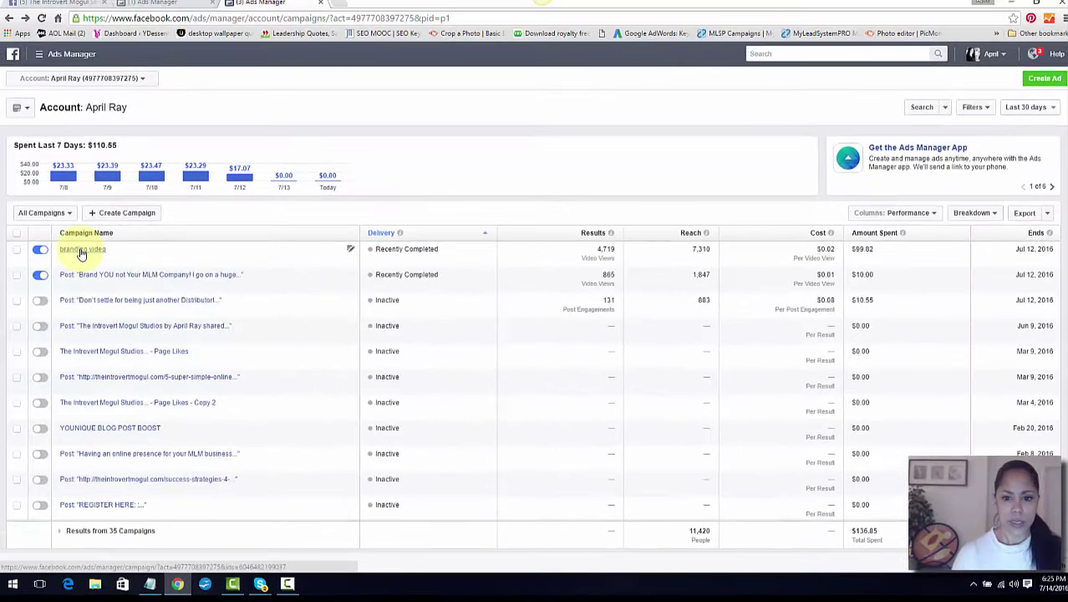
# - Open the branding video campaign to see its 4,719 video views
pyautogui.click(81, 250)
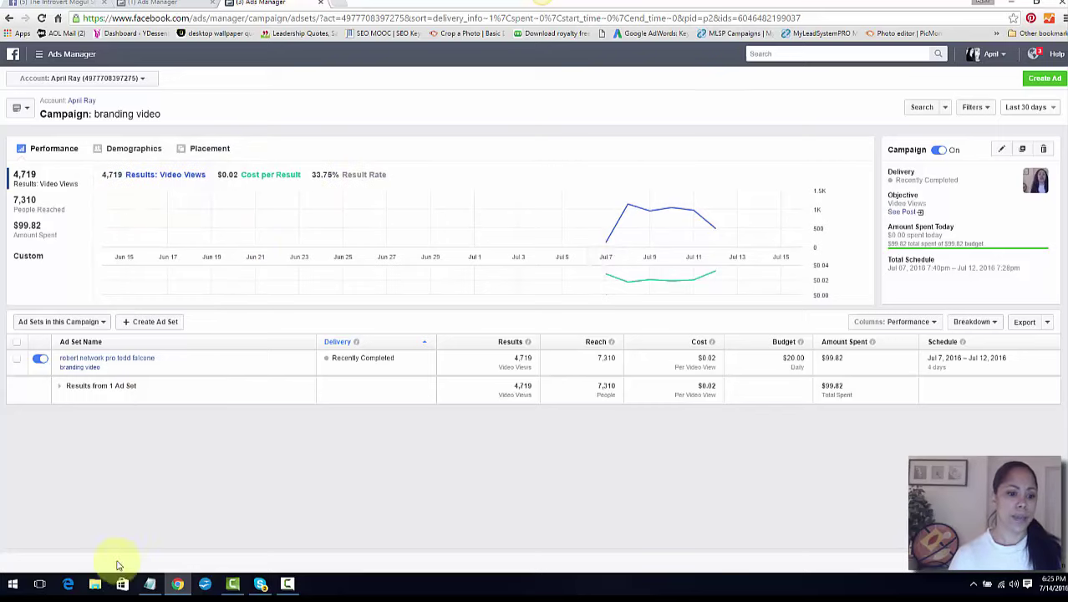
# - Bring the browser forward and go from the Introvert Mogul page to the Facebook home feed
pyautogui.click(97, 586)
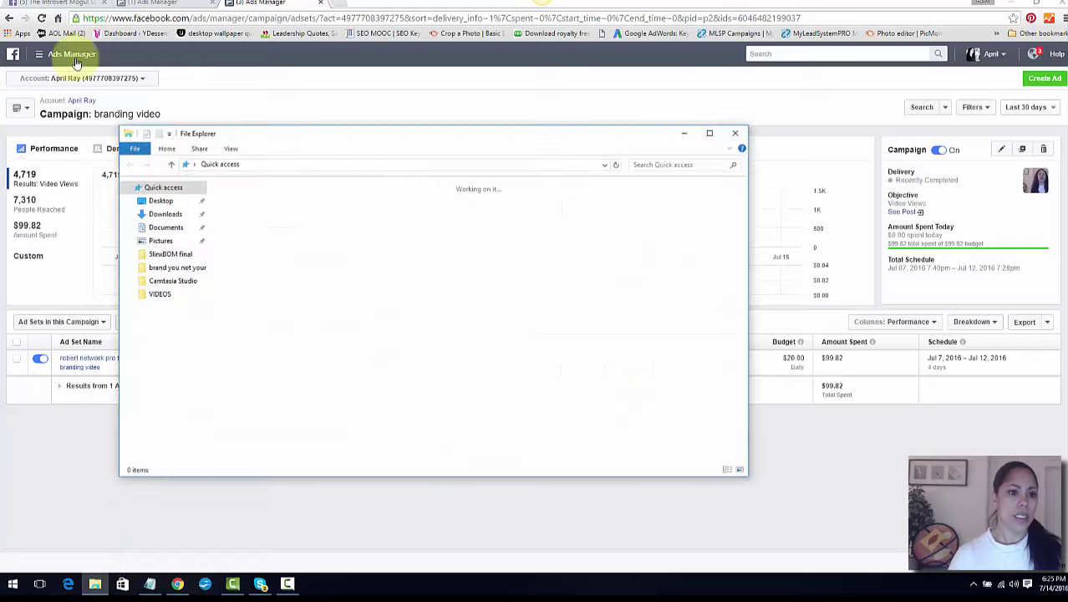
pyautogui.click(149, 4)
pyautogui.click(52, 4)
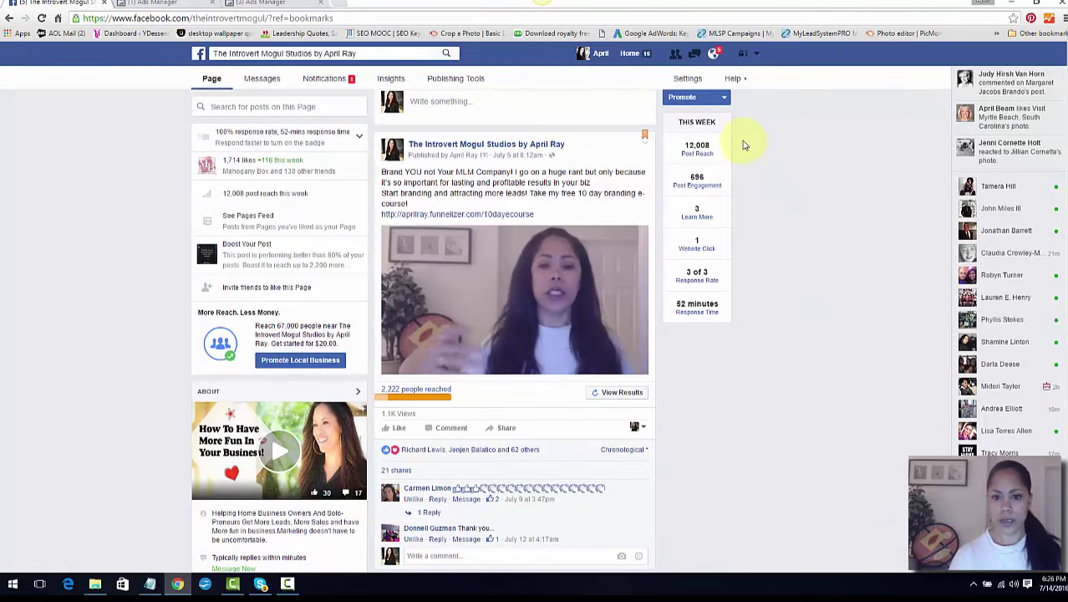
pyautogui.click(623, 61)
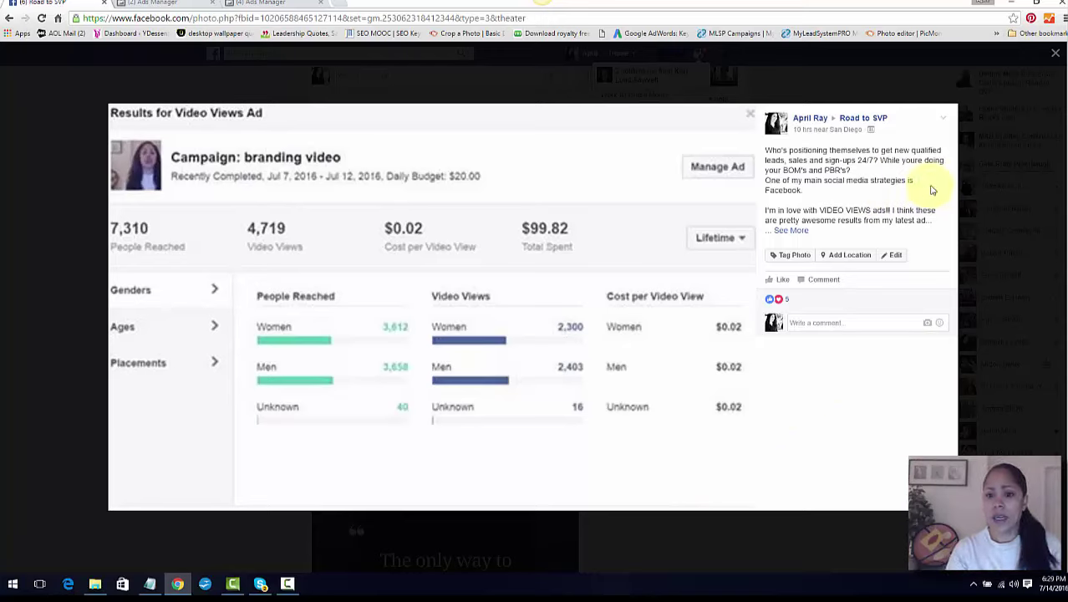
# - Read the full video-views caption, then close the photo to return to the Road to SVP feed
pyautogui.click(791, 231)
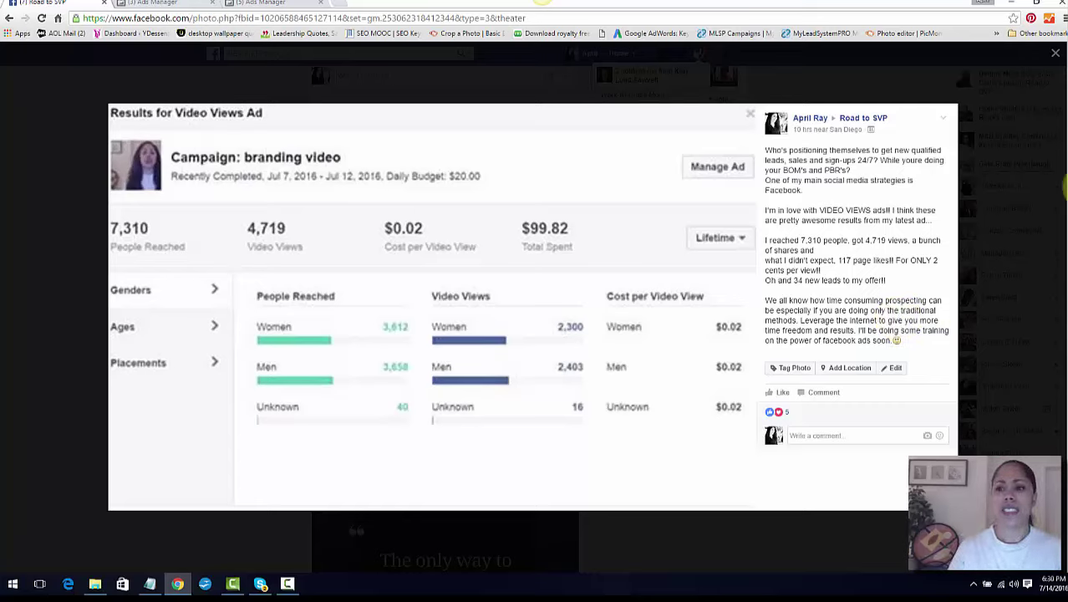
pyautogui.click(1056, 55)
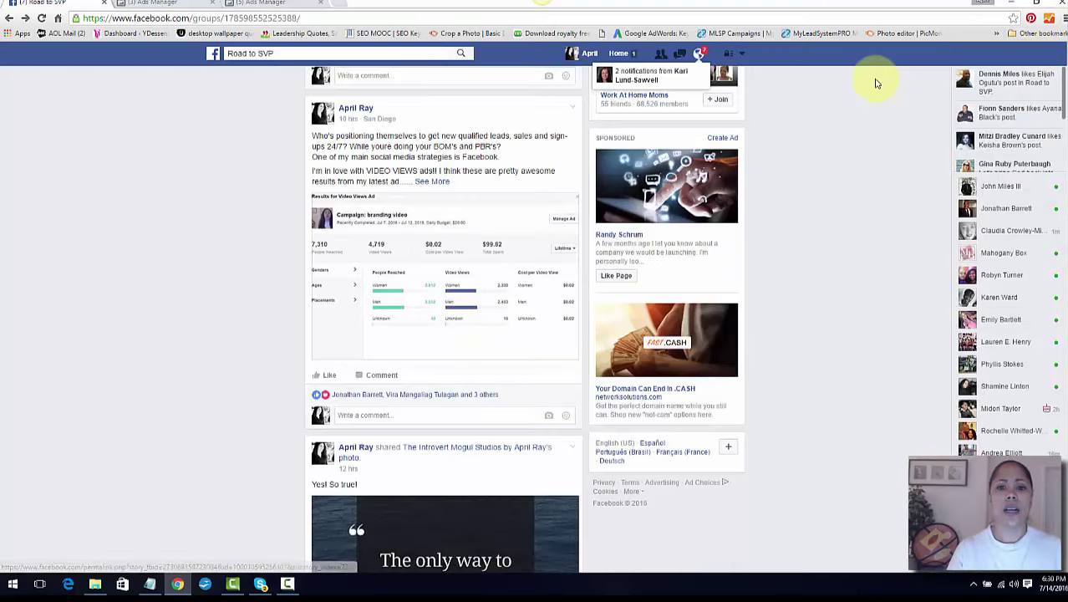
# - Switch back to the Ads Manager tab showing the ad's Page & Text step and previews
pyautogui.click(156, 5)
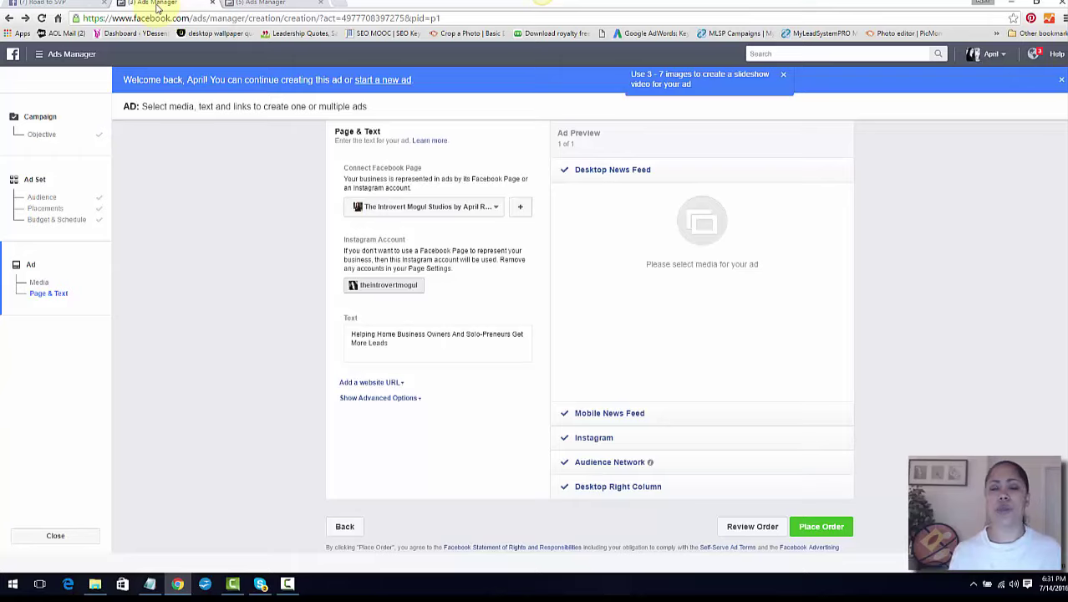